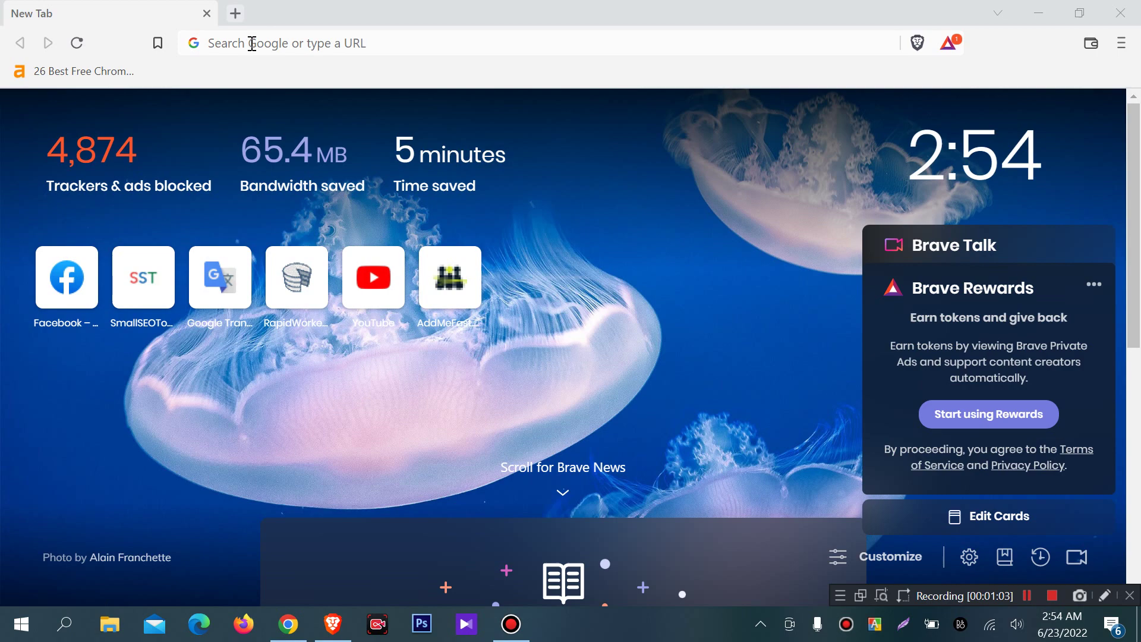
- Go to smallseotools.com and dismiss the Show notifications prompt
left_click(252, 43)
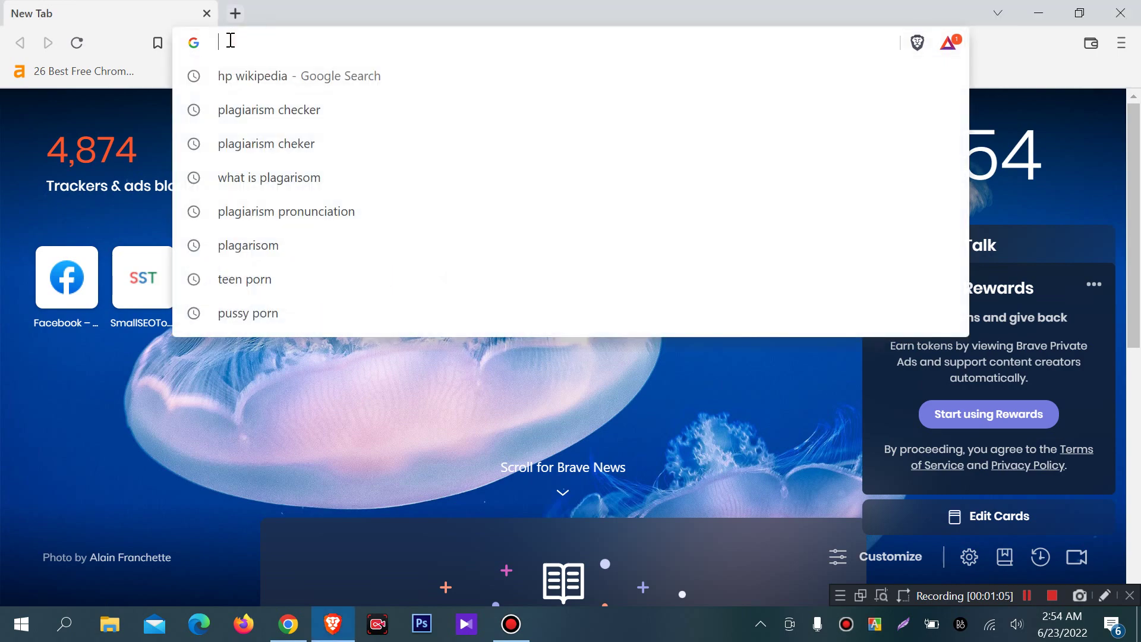
type("sm")
key("Return")
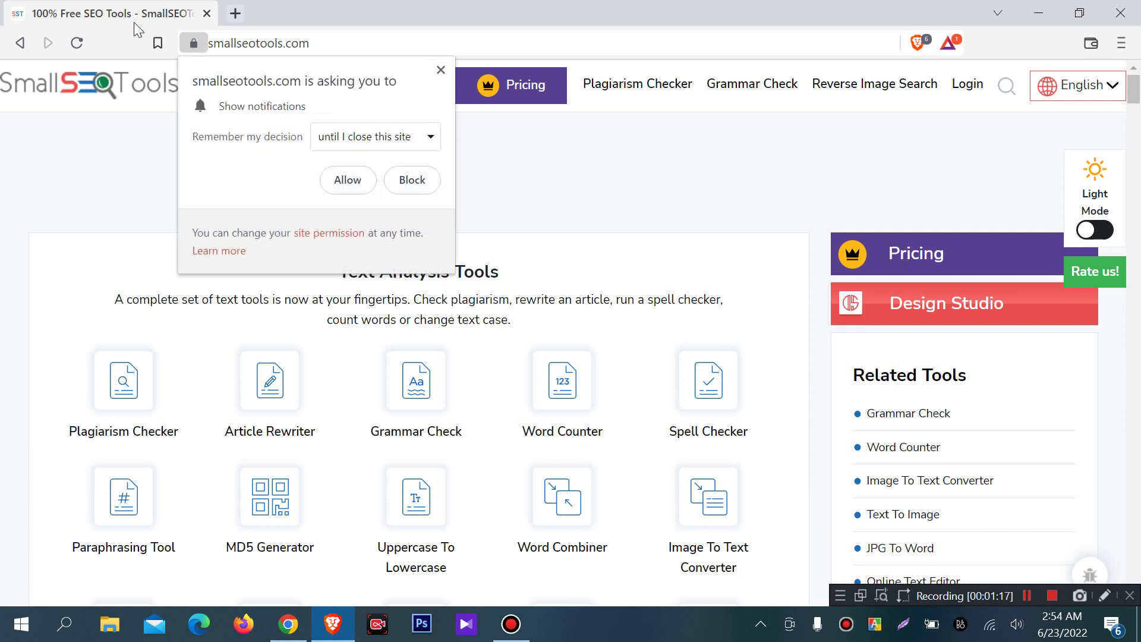
left_click(441, 70)
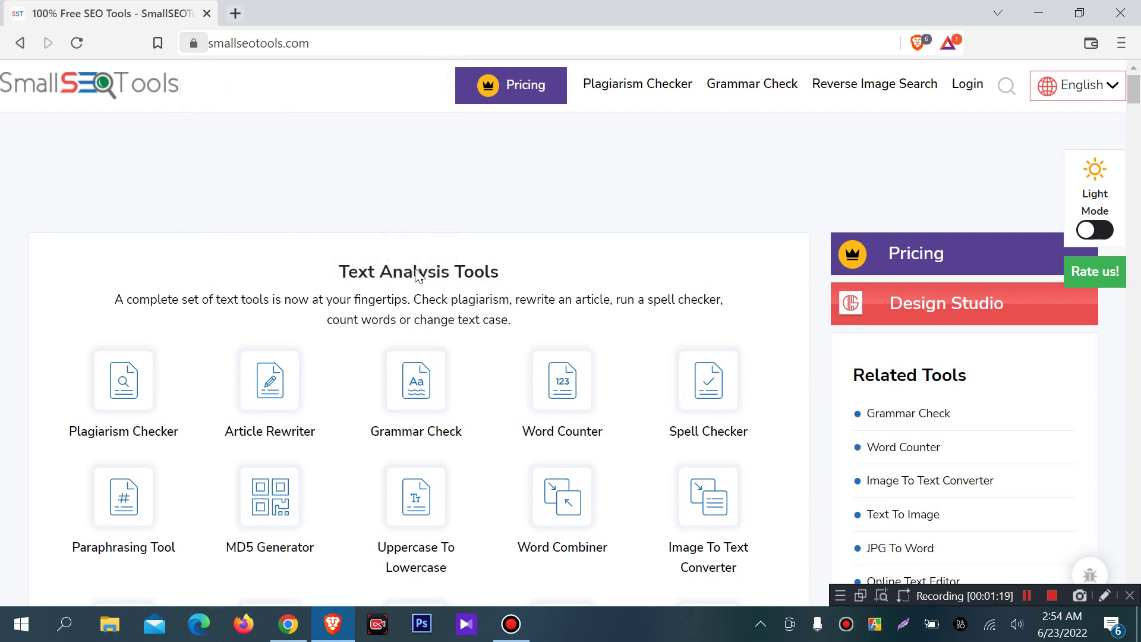
- Open the Image To Text Converter, dismiss the notifications popup, and reach the Drop your files here box
left_click(701, 504)
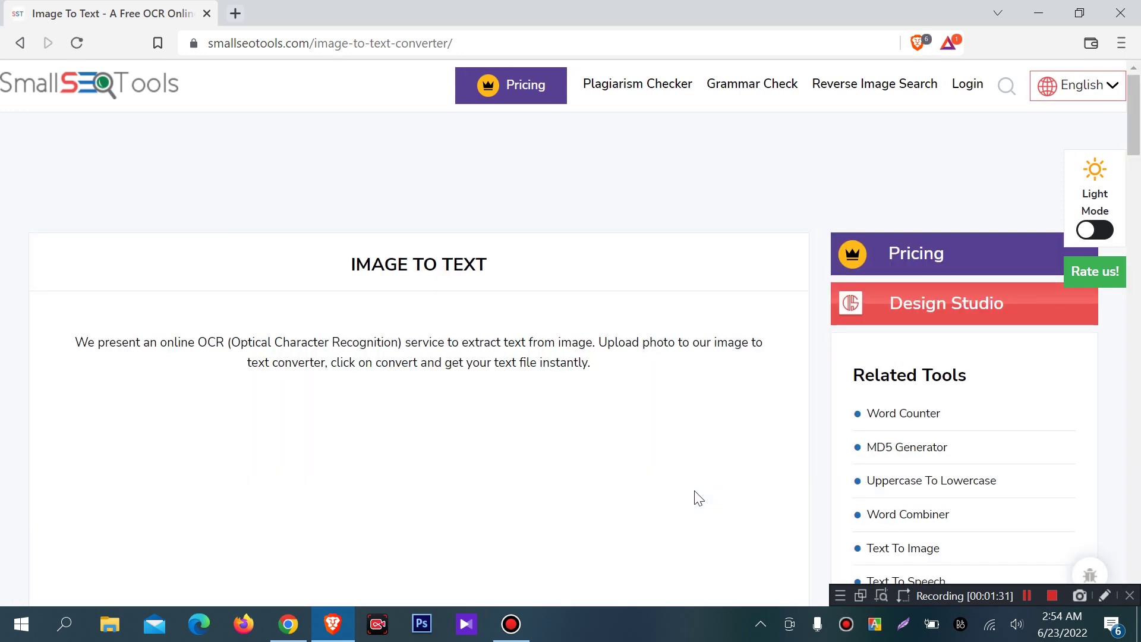
scroll(499, 420, "down", 2)
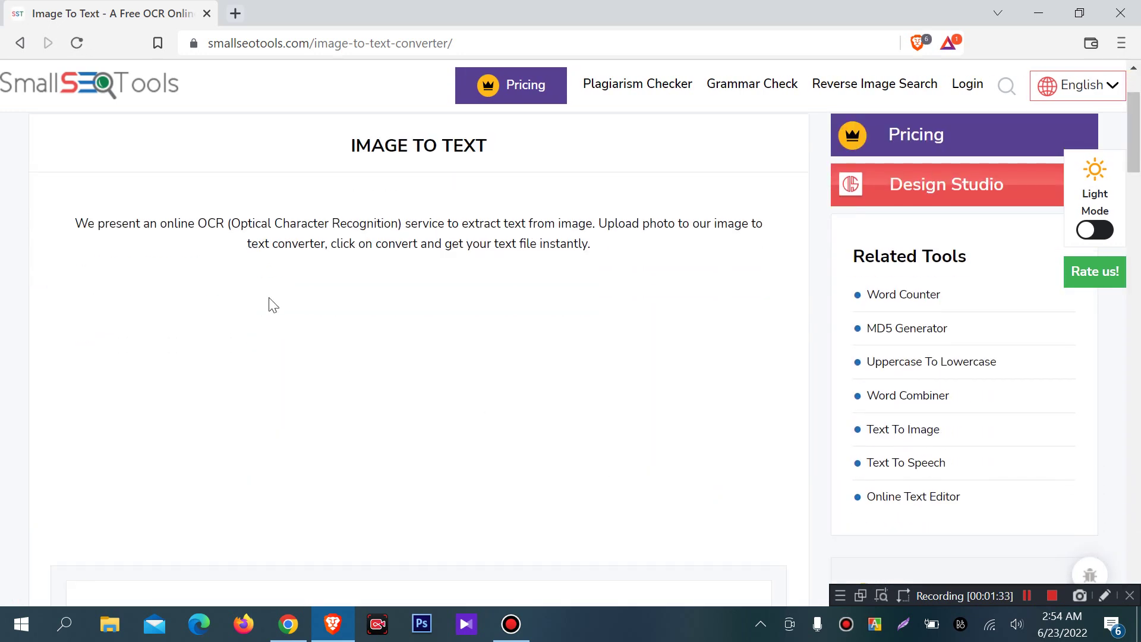
scroll(288, 324, "down", 2)
scroll(288, 323, "up", 2)
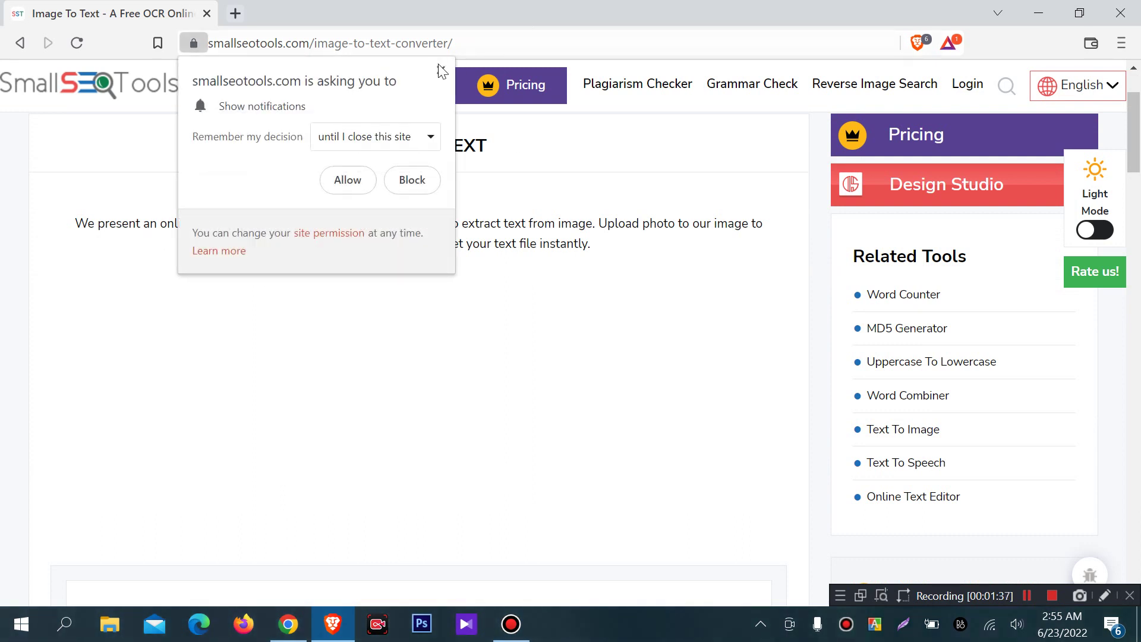
left_click(443, 72)
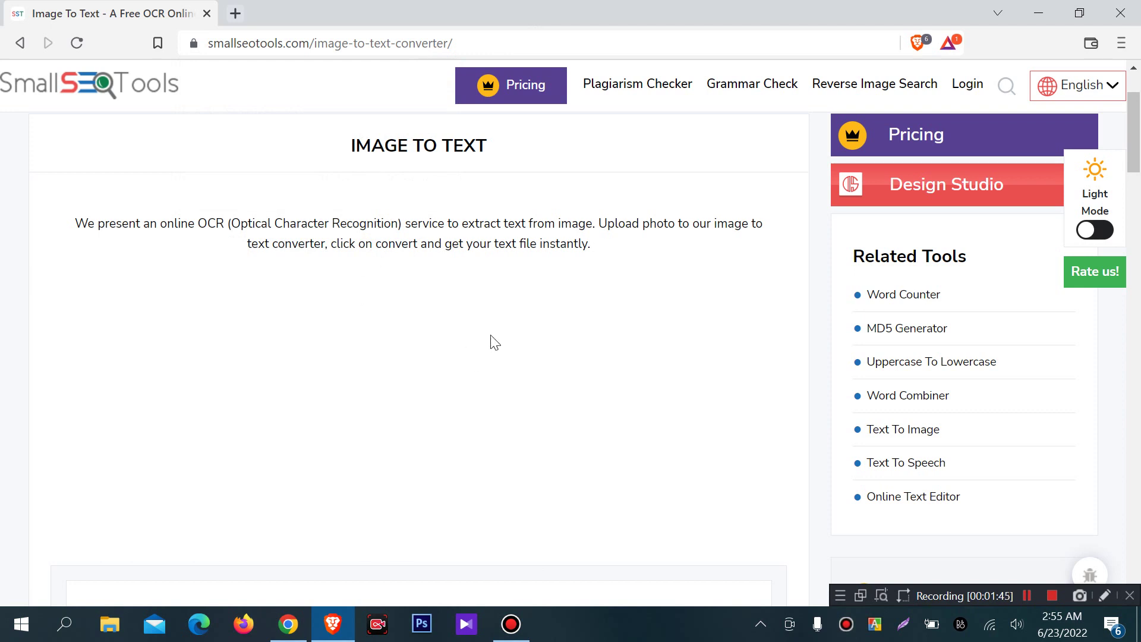
scroll(473, 342, "down", 6)
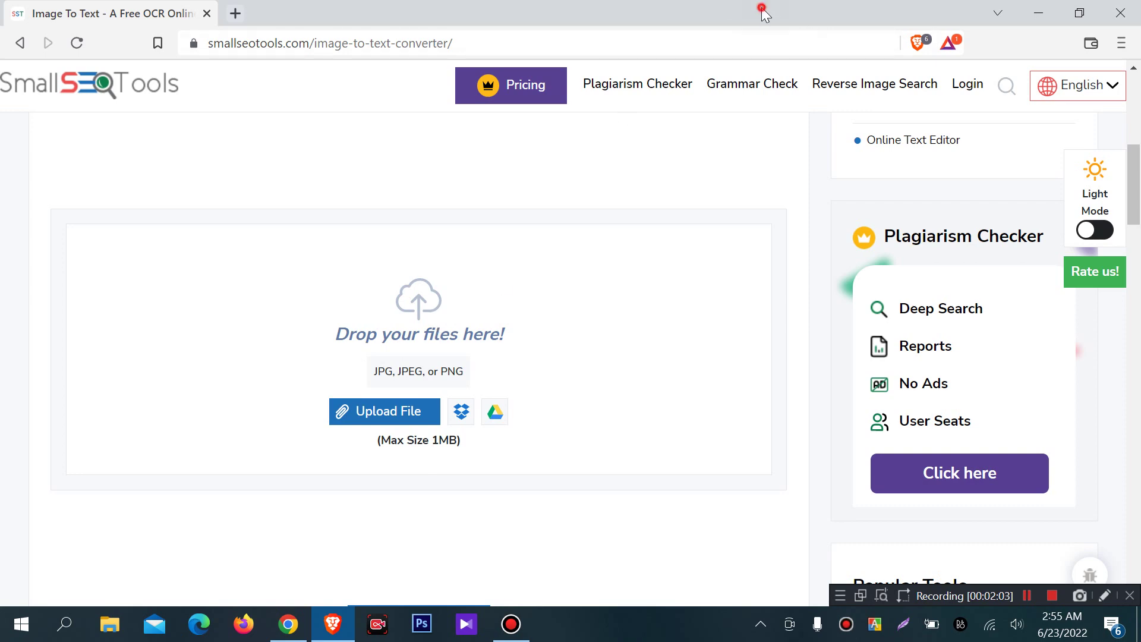
- Shrink the browser window and open myriad-pro-regular-sample.png in Picasa Photo Viewer
left_click_drag(764, 10, 538, 43)
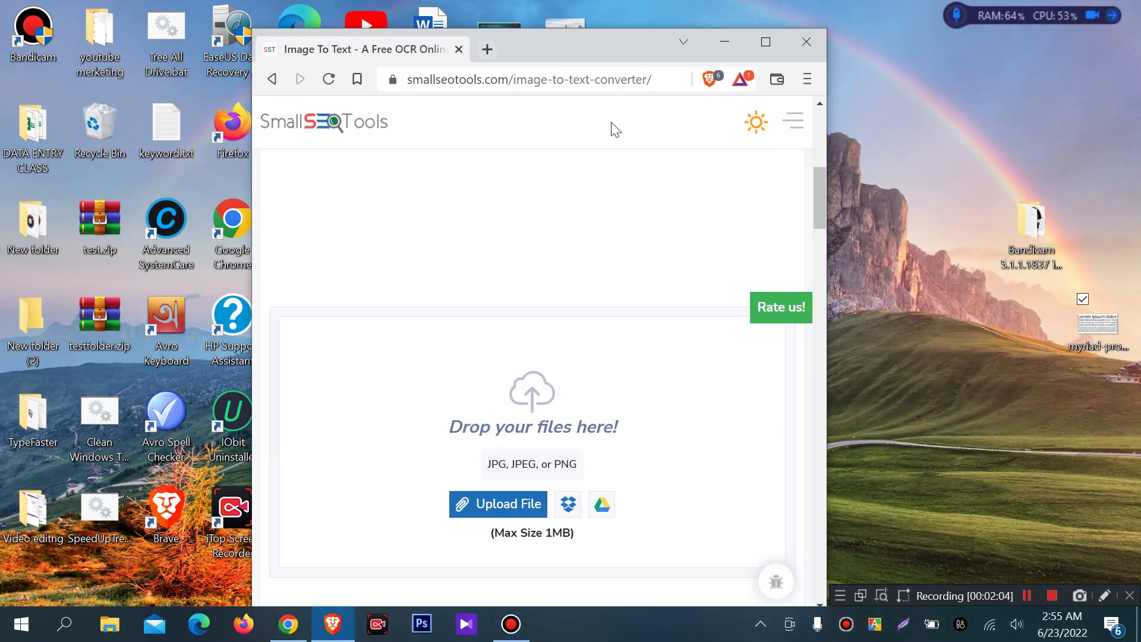
left_click(1108, 344)
double_click(1109, 345)
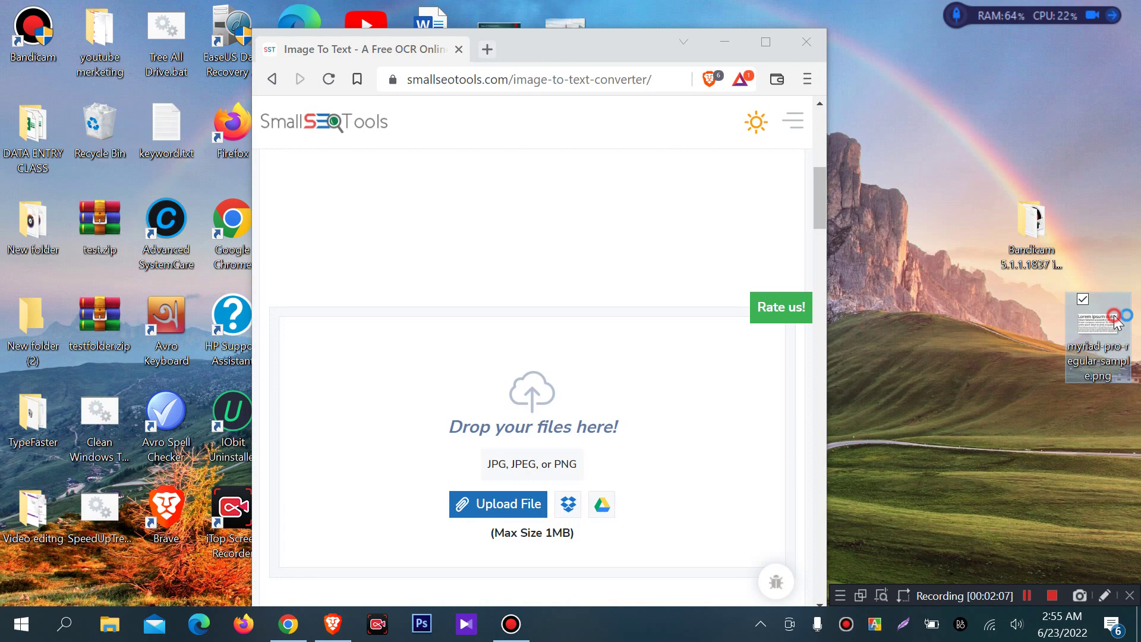
scroll(990, 191, "up", 2)
scroll(940, 264, "down", 3)
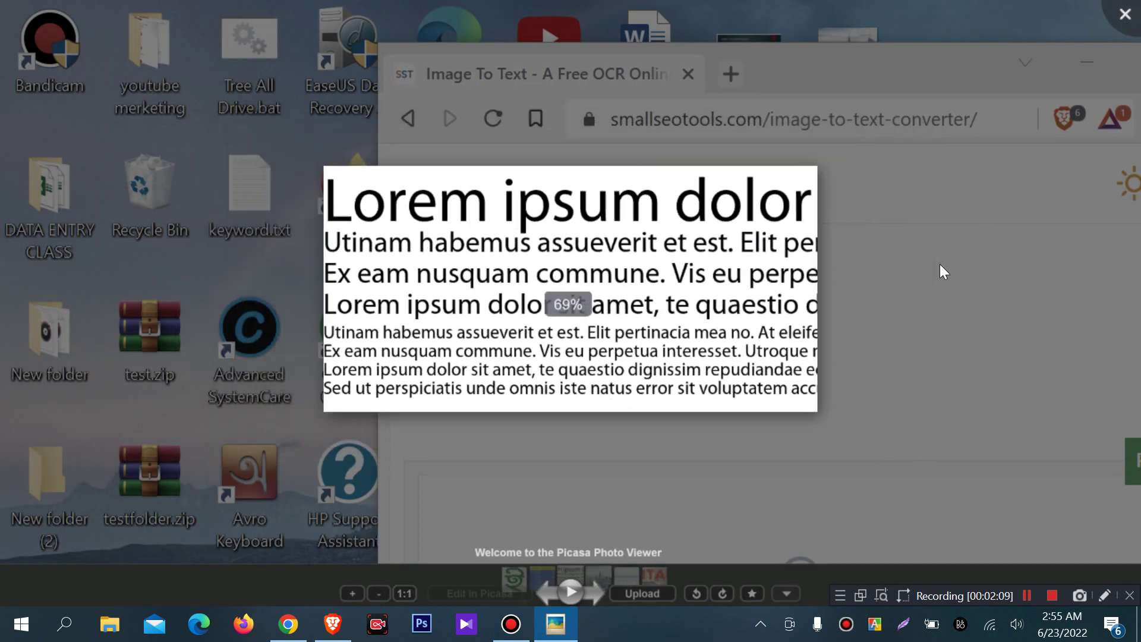
- Take Picasa out of full screen, place it beside the browser, then close it
left_click(567, 91)
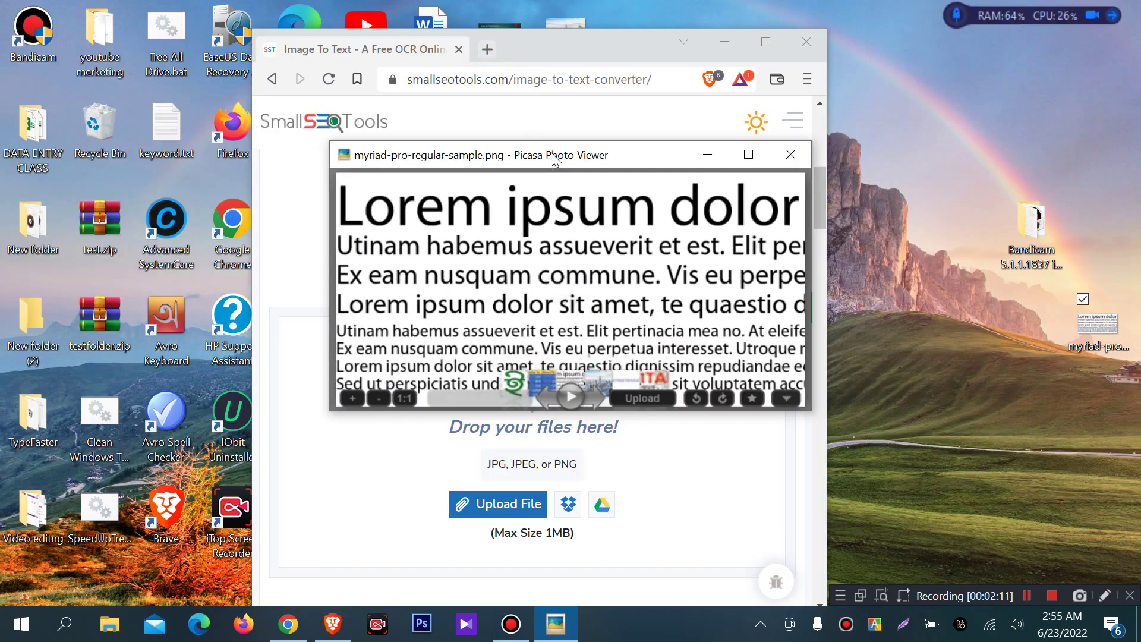
left_click_drag(554, 153, 829, 195)
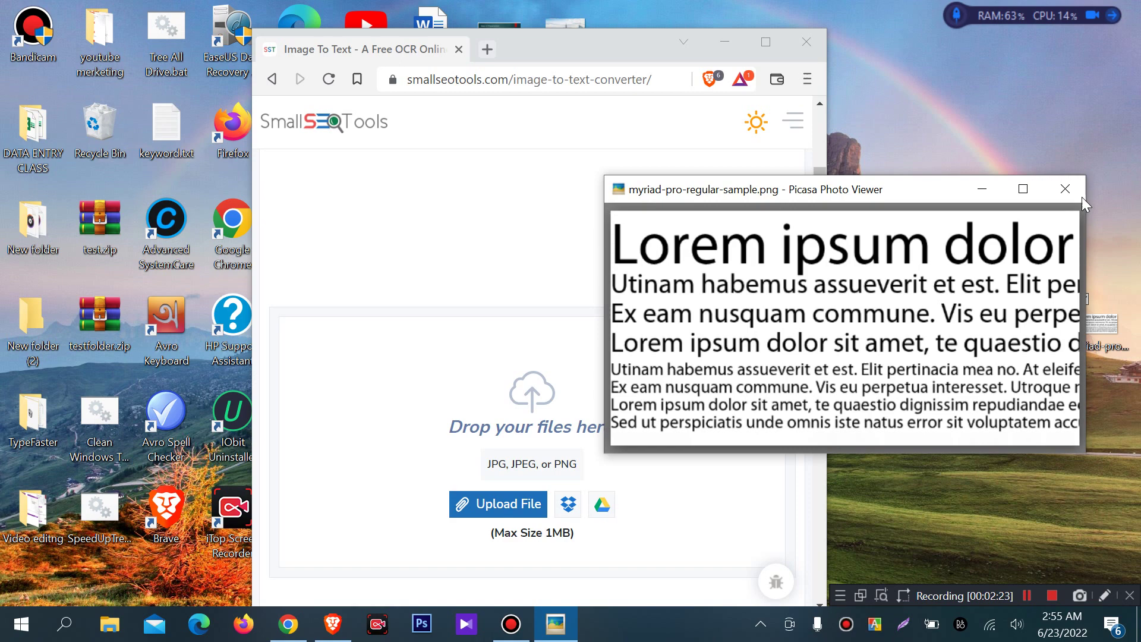
left_click(1064, 187)
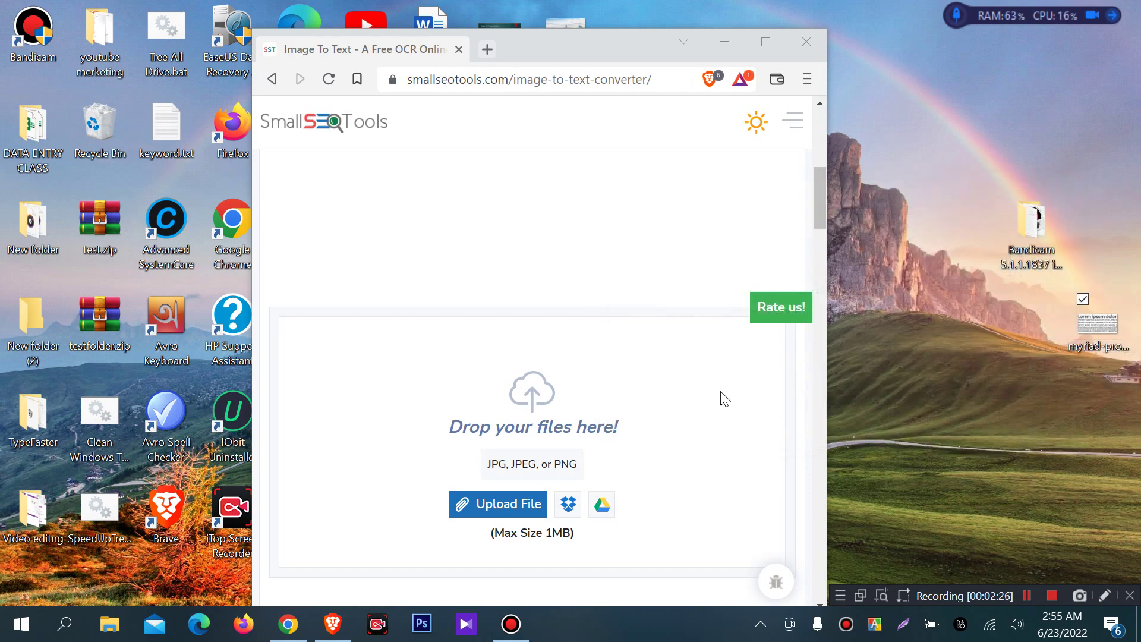
- Drop the Lorem ipsum sample image into the converter's upload area and scroll below its preview
scroll(698, 395, "down", 2)
scroll(699, 395, "down", 2)
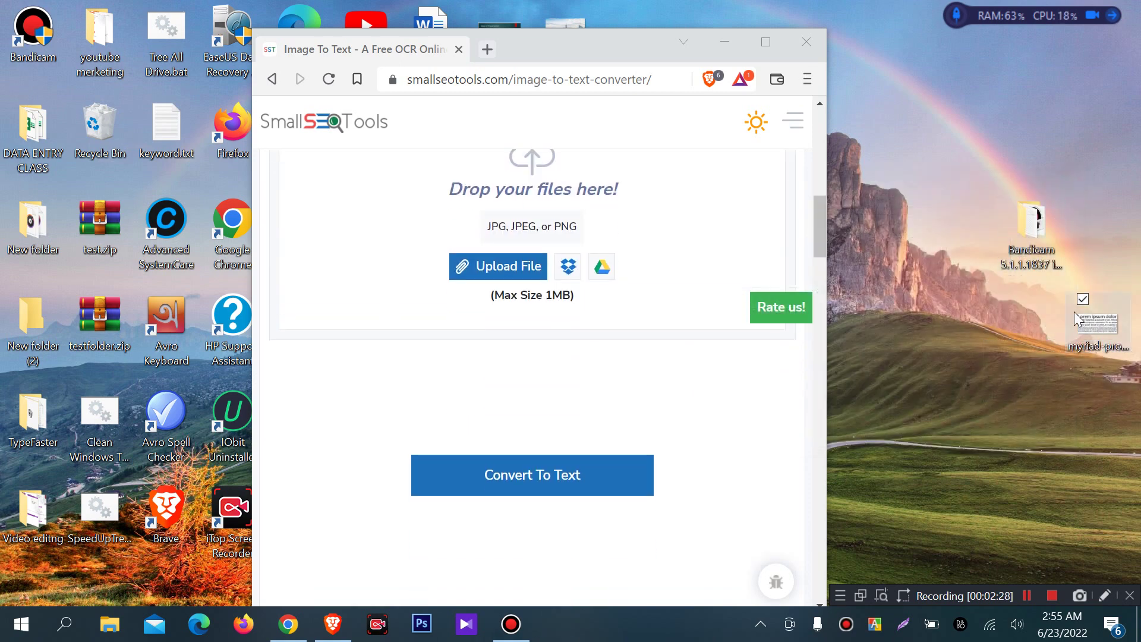
left_click_drag(1097, 327, 580, 213)
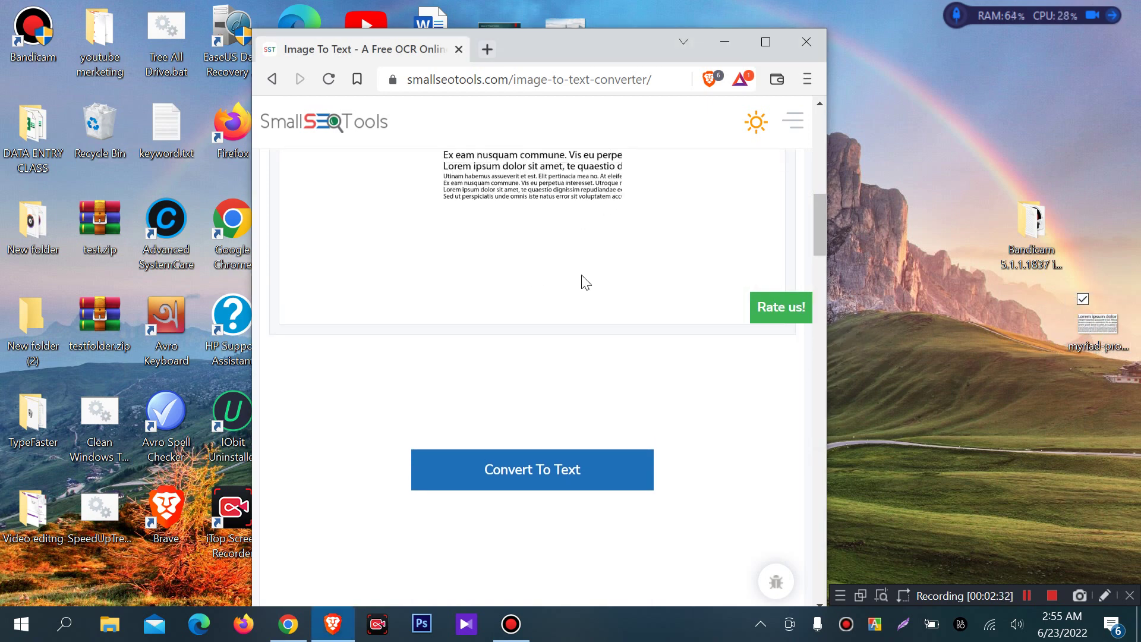
scroll(566, 355, "down", 2)
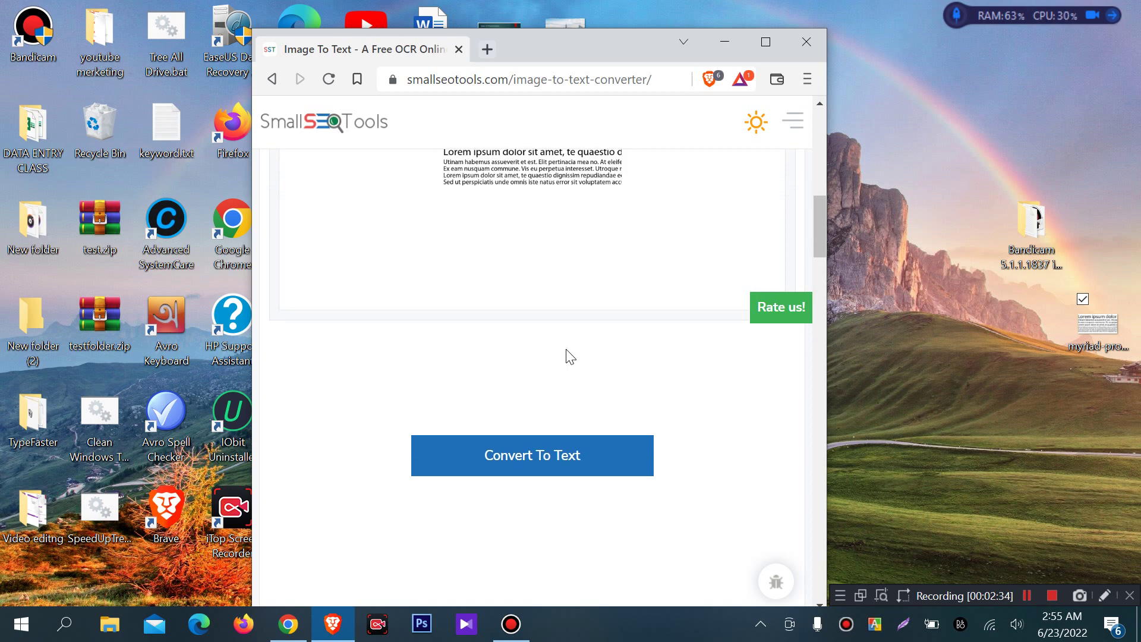
scroll(721, 346, "up", 2)
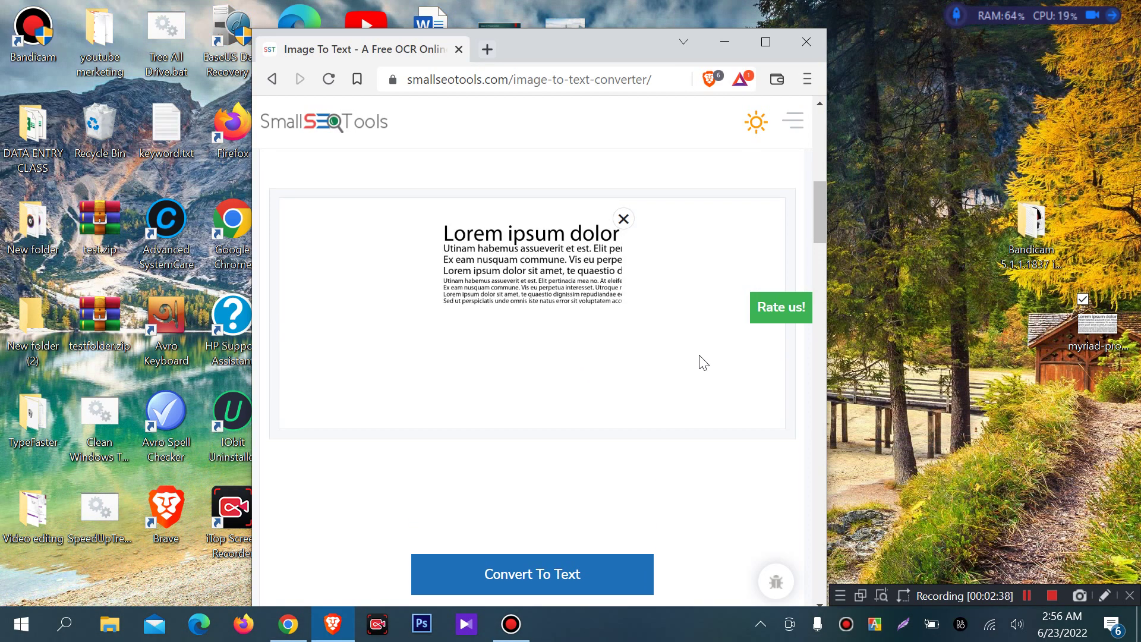
scroll(612, 357, "down", 2)
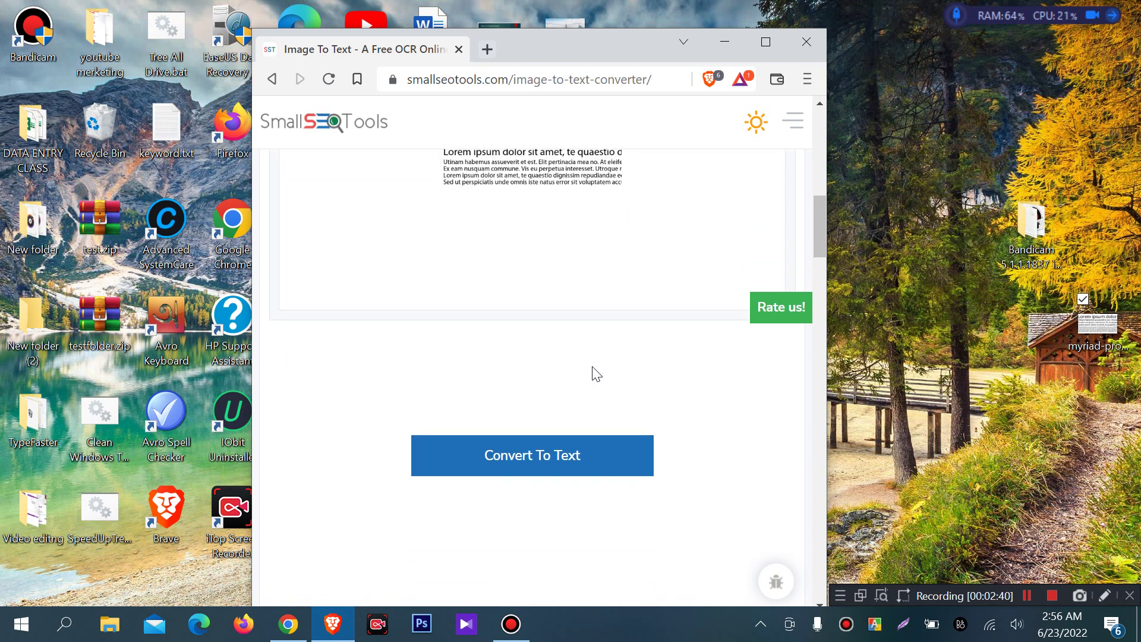
- Run Convert To Text on the uploaded image, then maximize and restore the browser
left_click(541, 467)
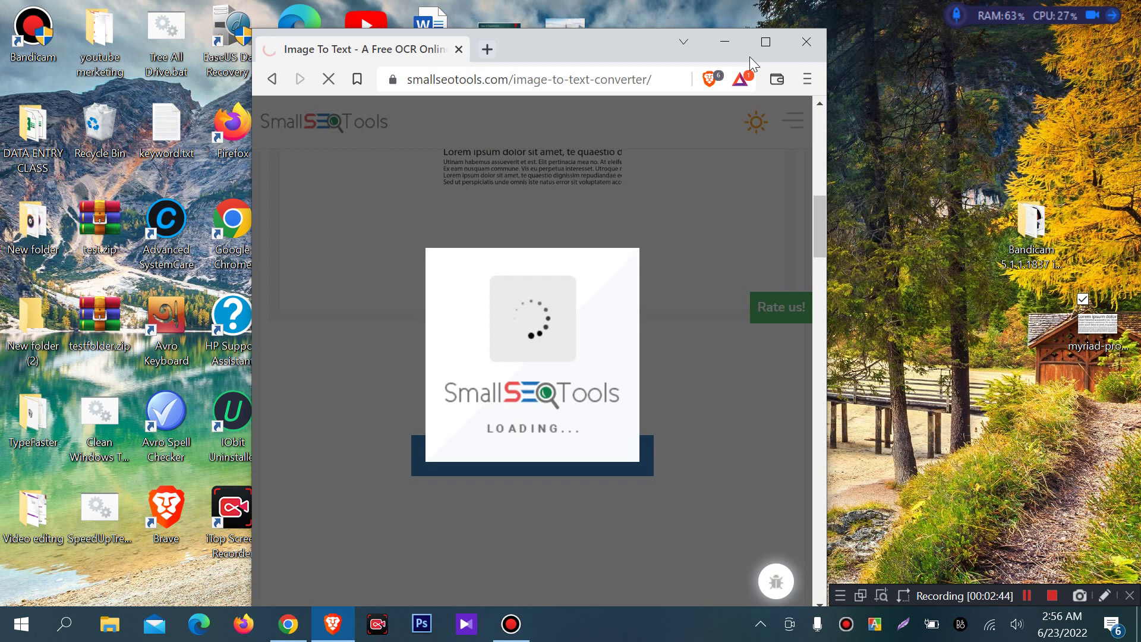
left_click(766, 42)
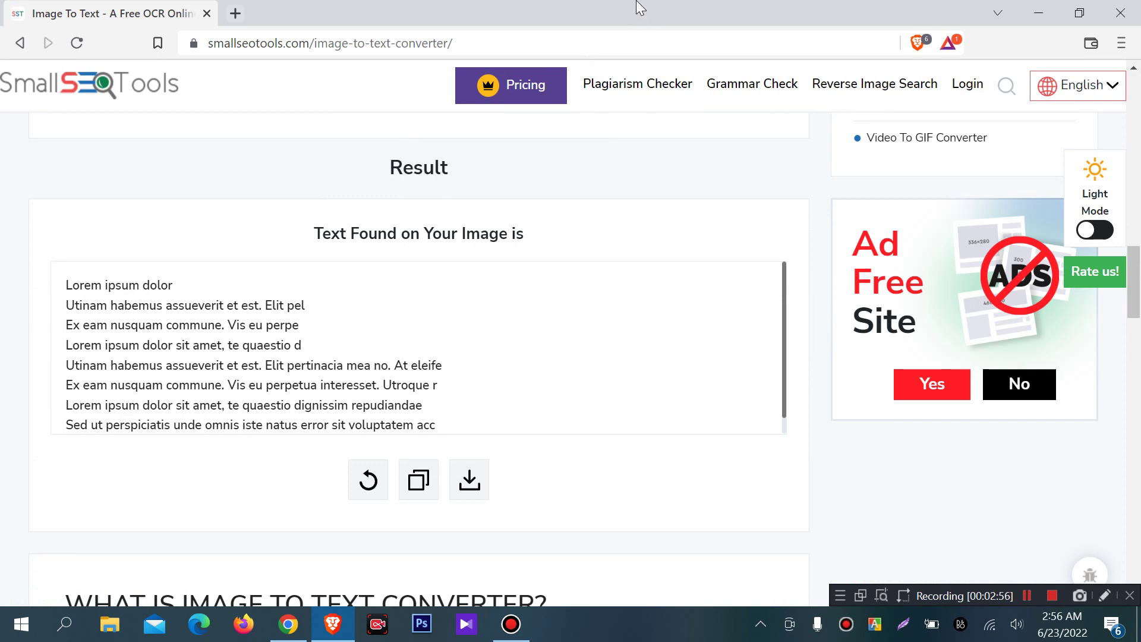
scroll(247, 356, "down", 1)
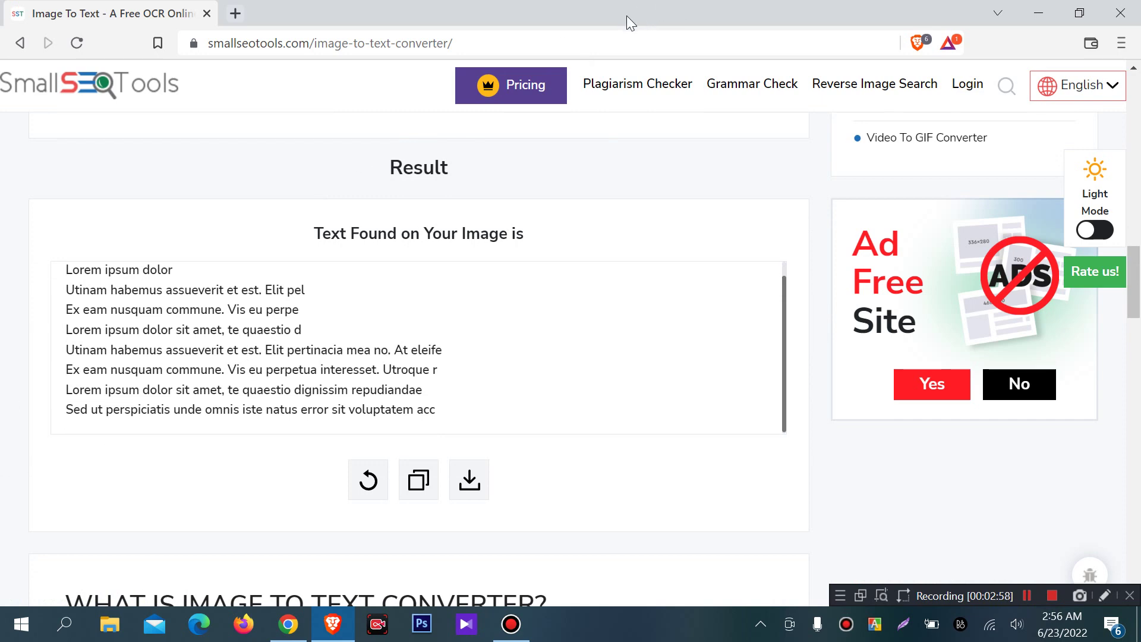
left_click_drag(627, 15, 479, 43)
- Select the extracted Lorem ipsum text, copy it to the clipboard, and cancel the download's Save As
left_click_drag(364, 339, 435, 425)
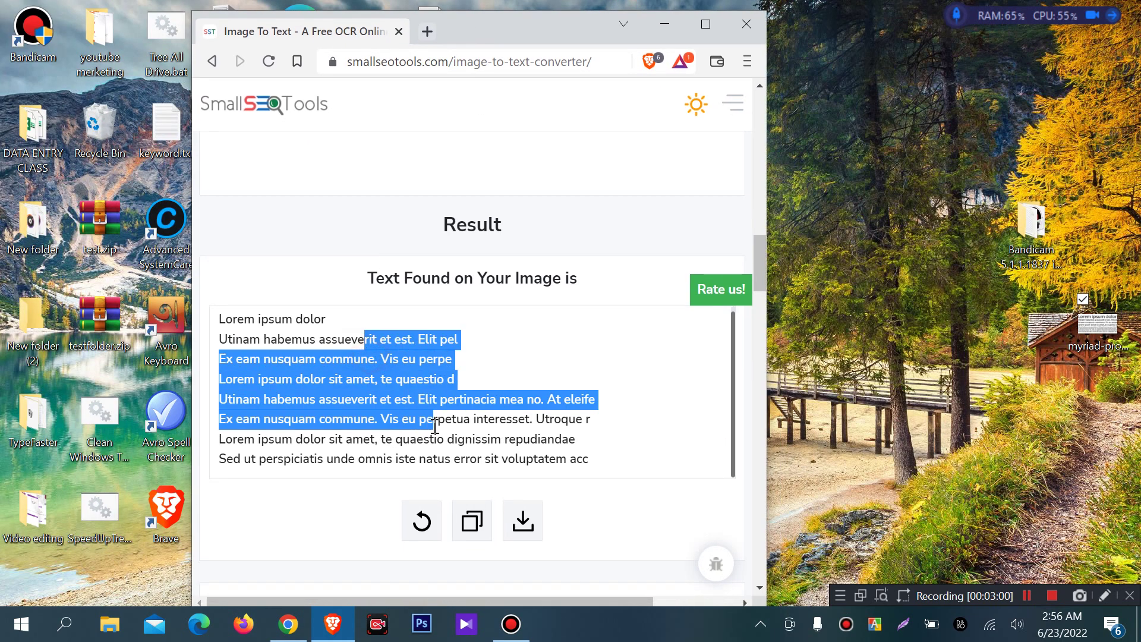
left_click_drag(523, 438, 270, 345)
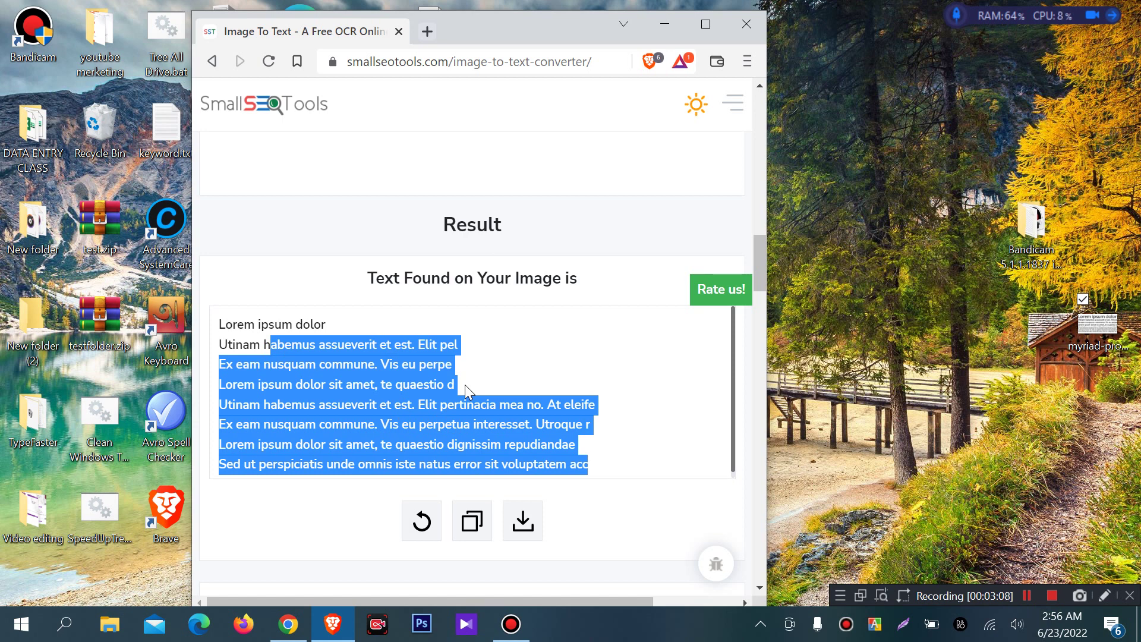
left_click(472, 522)
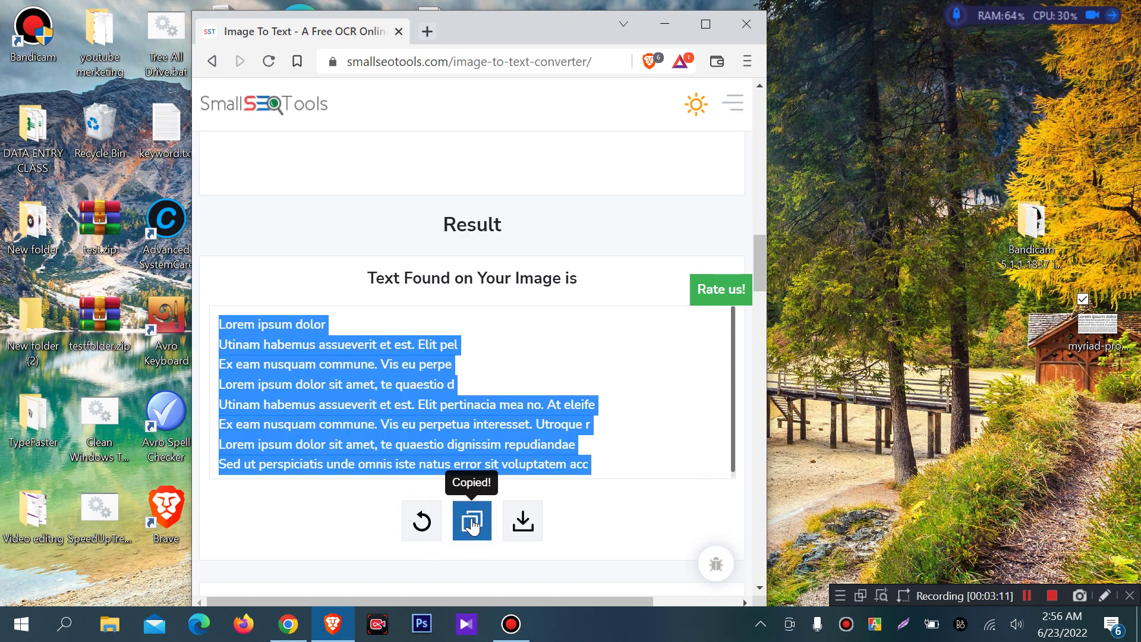
left_click(529, 529)
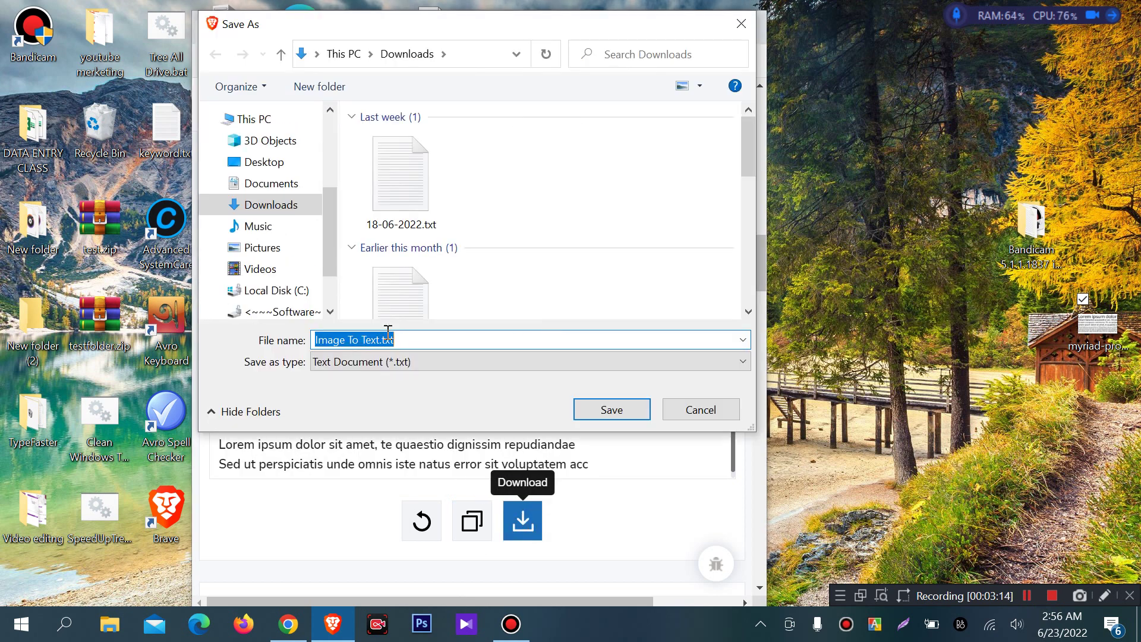
left_click(689, 409)
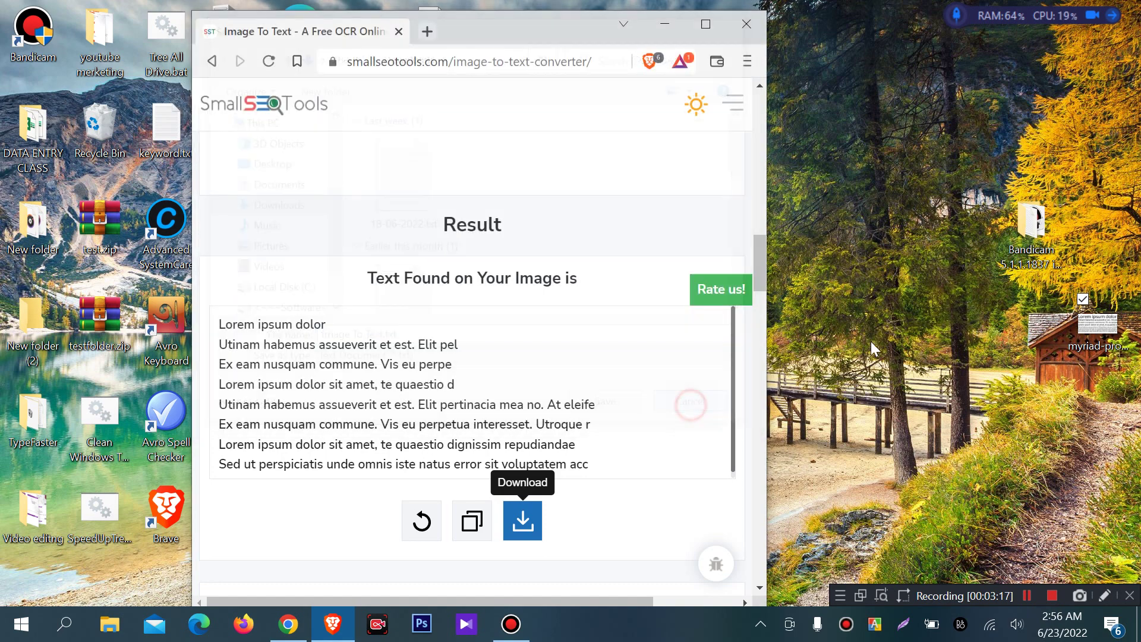
- Compare myriad-pro-regular-sample.png in Picasa beside the extracted text, then maximize the browser
double_click(1103, 333)
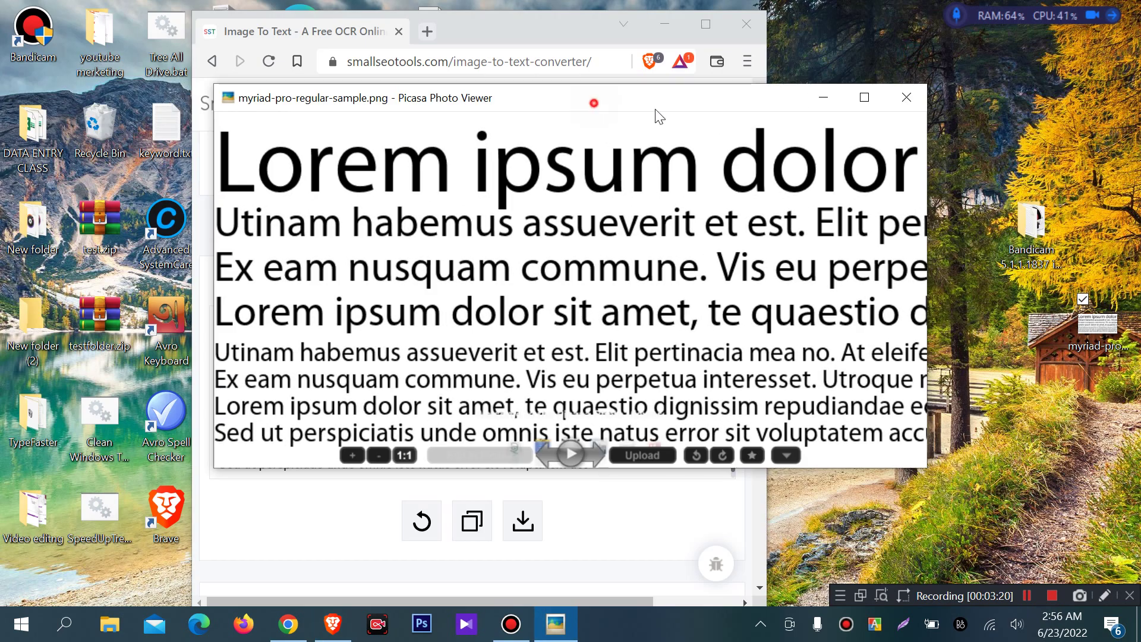
left_click_drag(657, 115, 1001, 152)
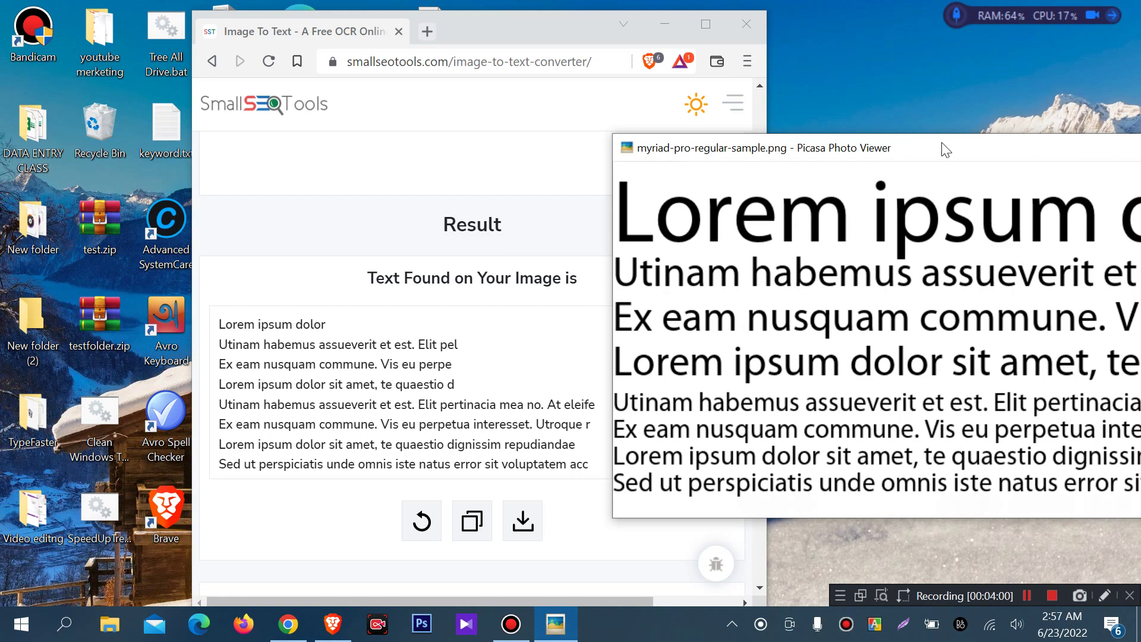
left_click_drag(943, 148, 727, 120)
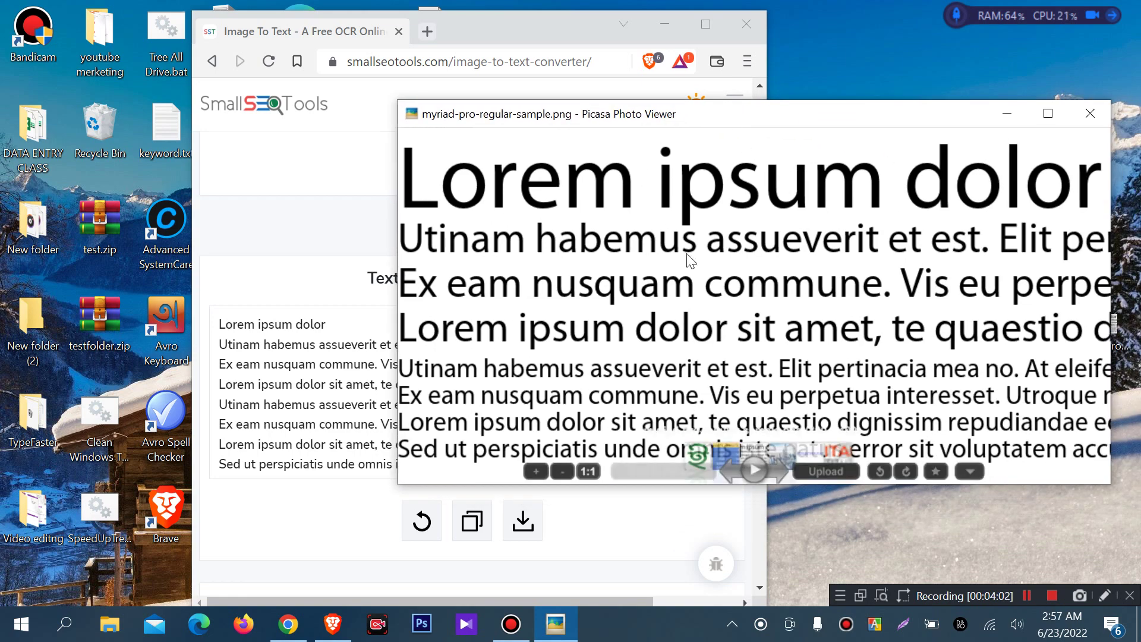
scroll(678, 241, "down", 3)
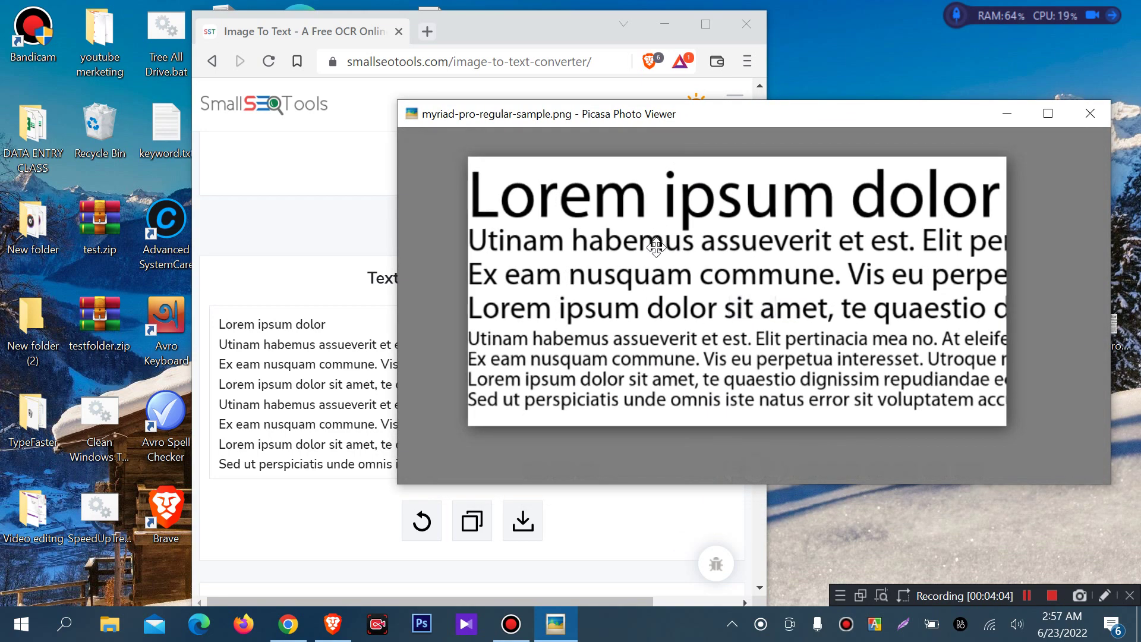
left_click_drag(855, 116, 718, 119)
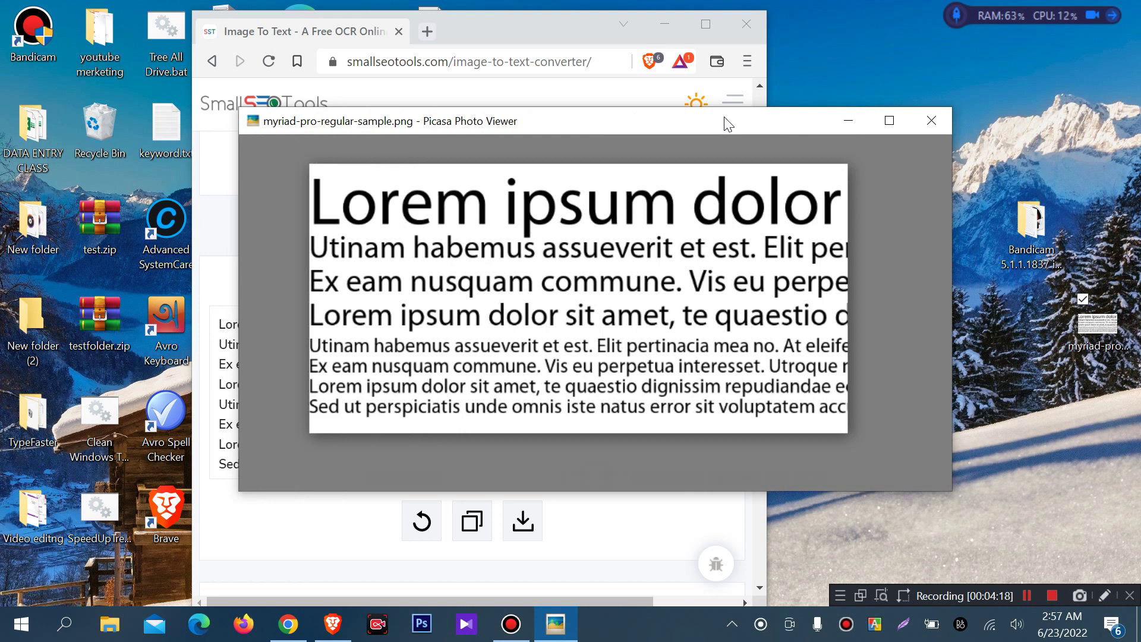
left_click(708, 25)
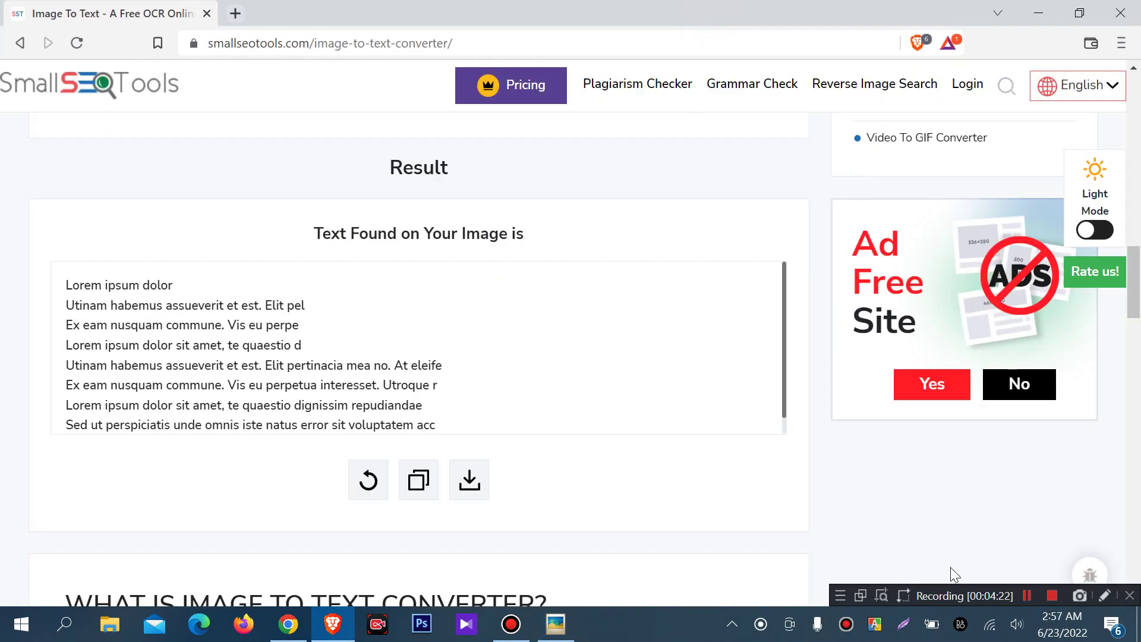